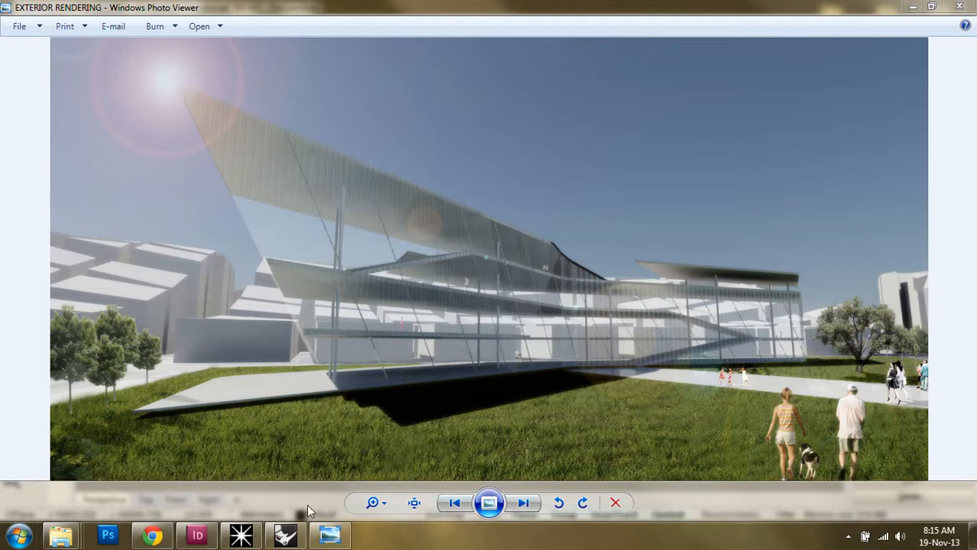
Leave the exterior rendering and switch to the BUILDING MASSING model in Rhinoceros
mouse_move(298, 538)
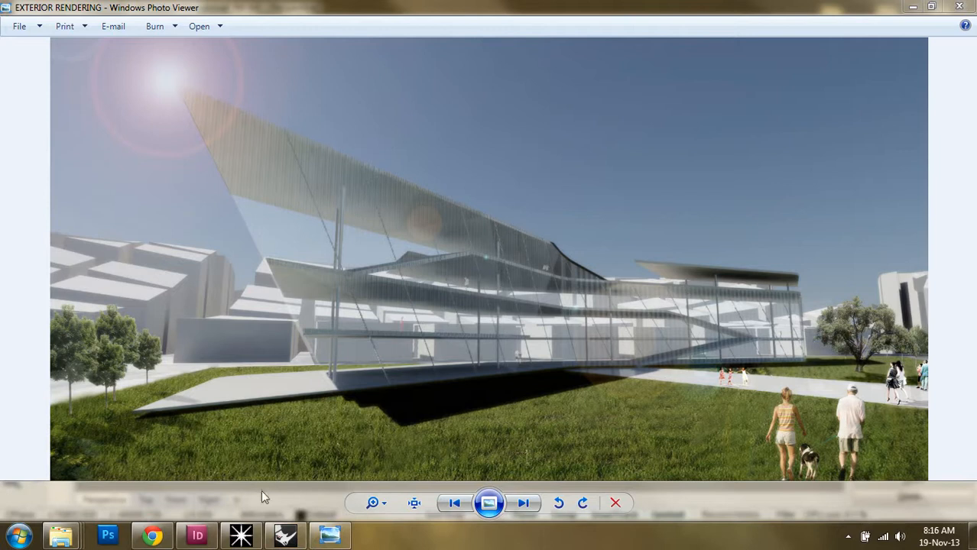
left_click(285, 536)
Orbit the Perspective viewport to inspect the building massing from several sides
left_click(432, 406)
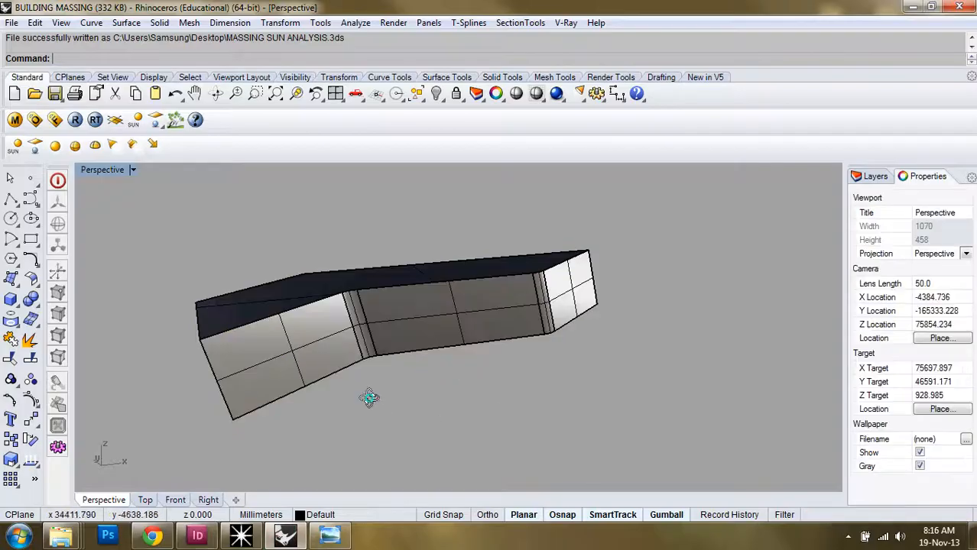
right_click_drag(368, 397, 511, 329)
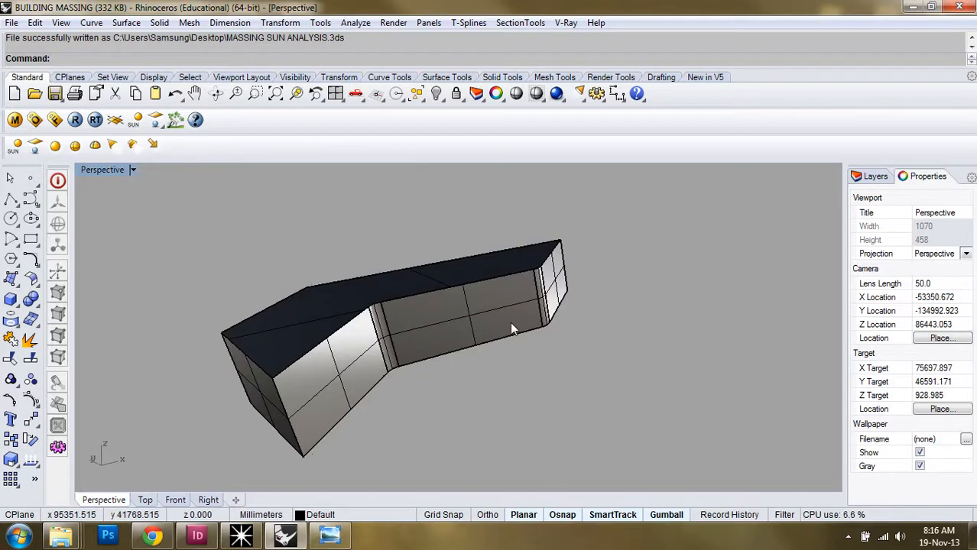
right_click_drag(420, 315, 390, 329)
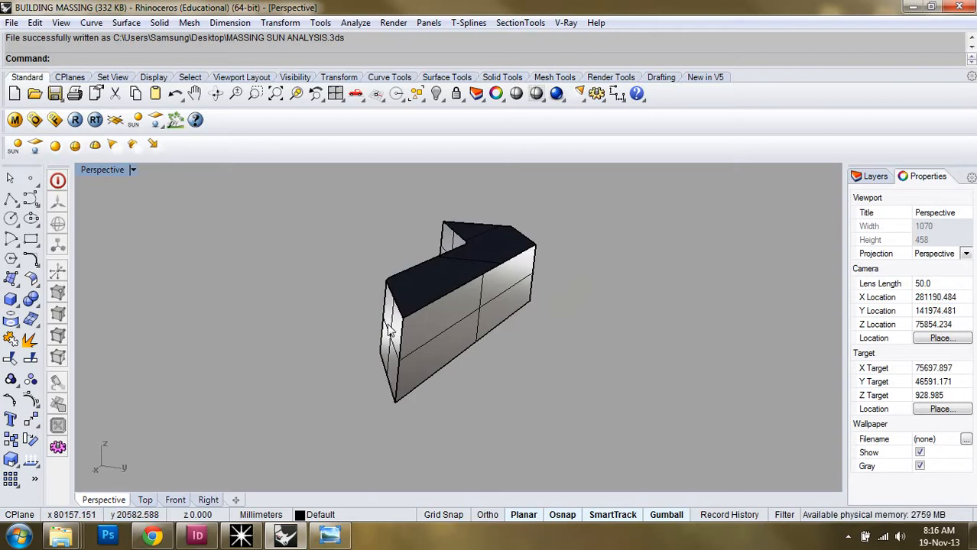
right_click_drag(284, 267, 382, 302)
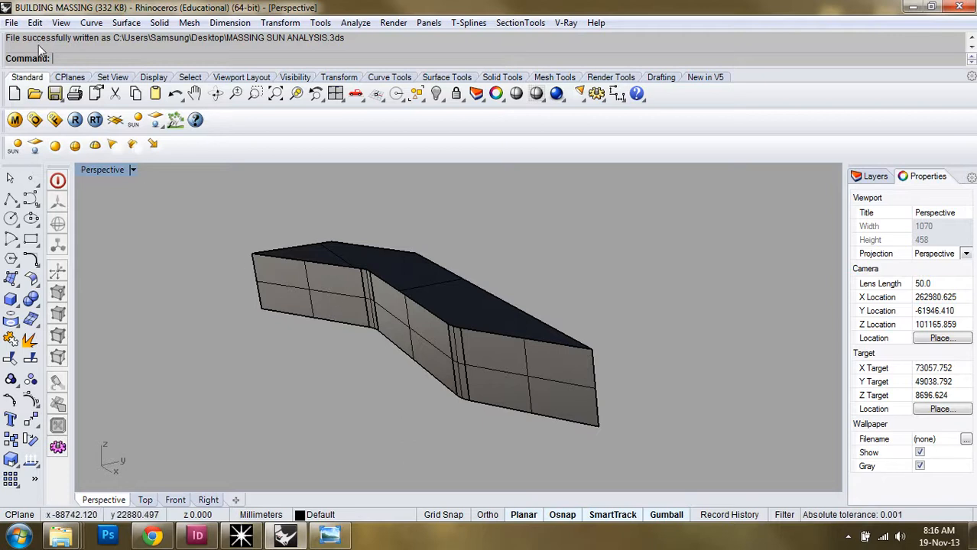
Bring up the Rhinoceros File menu
left_click(12, 23)
left_click(15, 24)
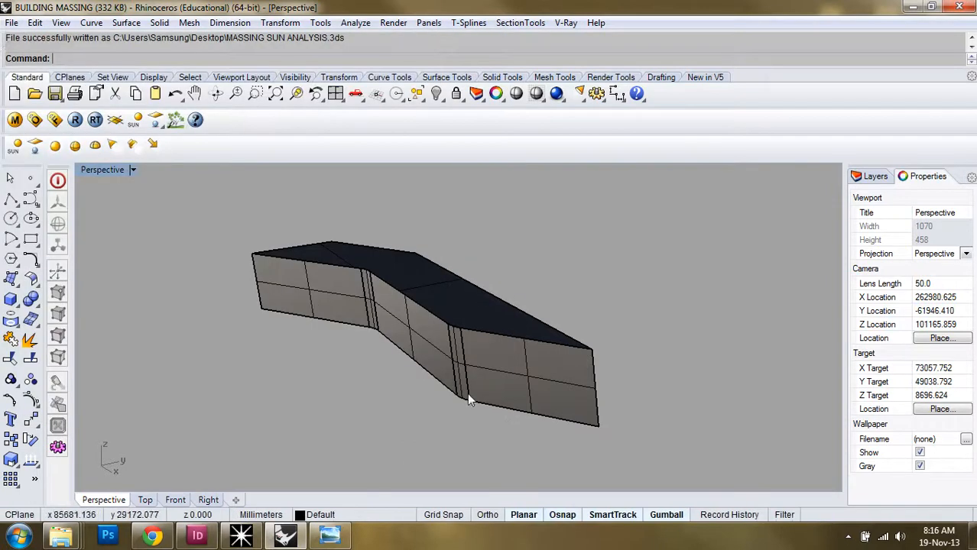
left_click(10, 25)
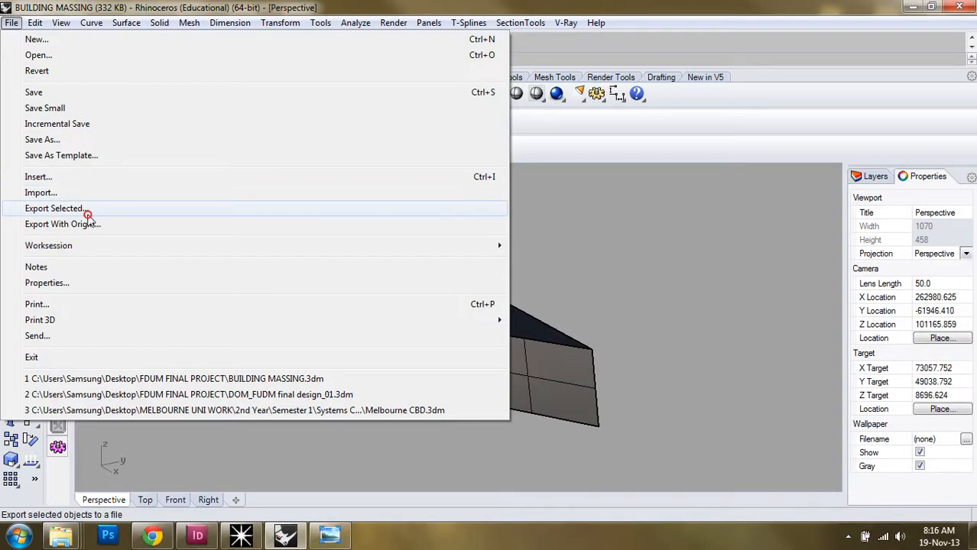
Export the selected building as MASSING SUN ANALYSIS.3ds on the Desktop, overwriting the old copy
left_click(88, 215)
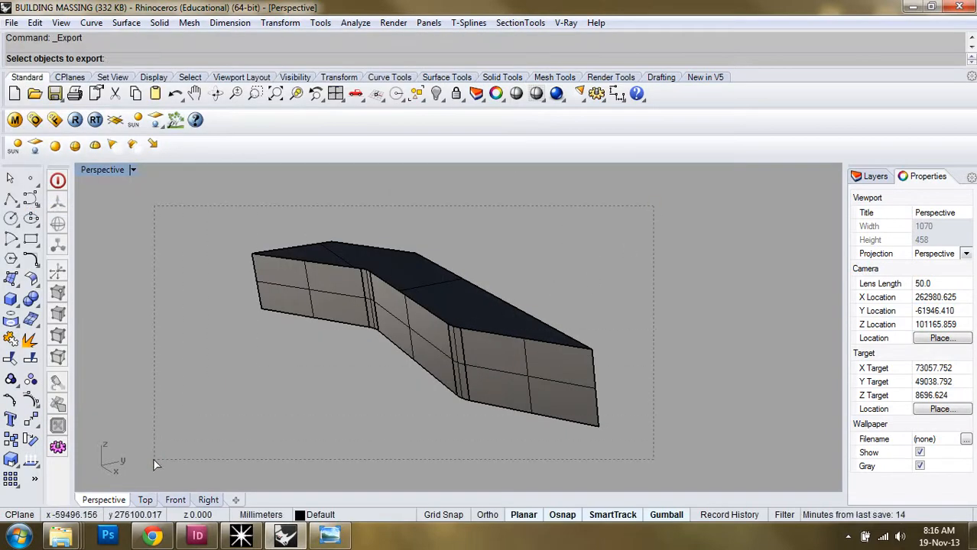
left_click_drag(154, 463, 154, 463)
key("Return")
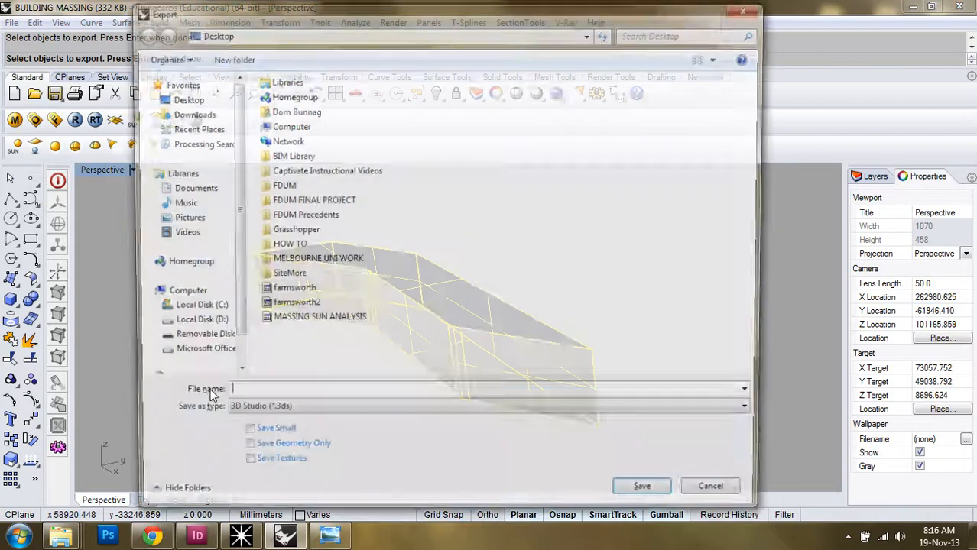
left_click(298, 324)
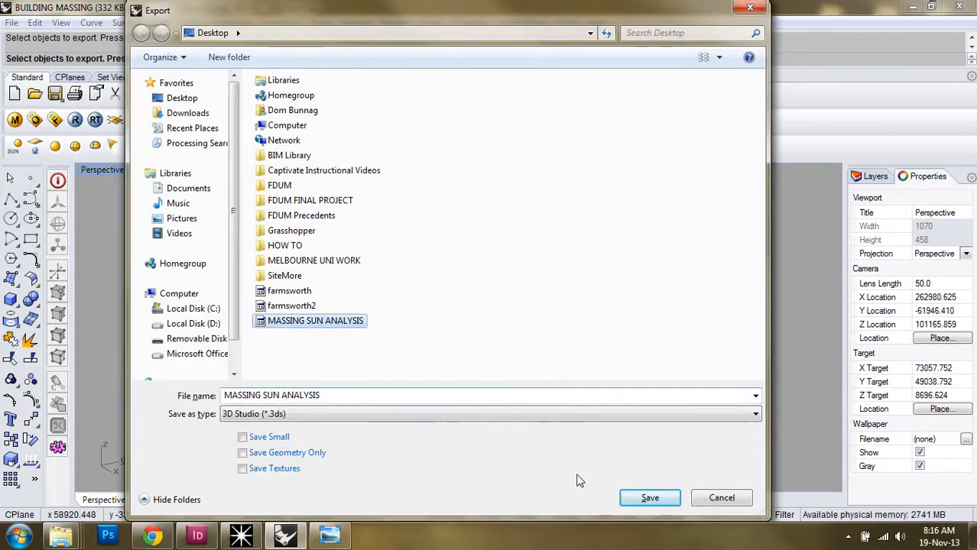
left_click(649, 497)
left_click(533, 273)
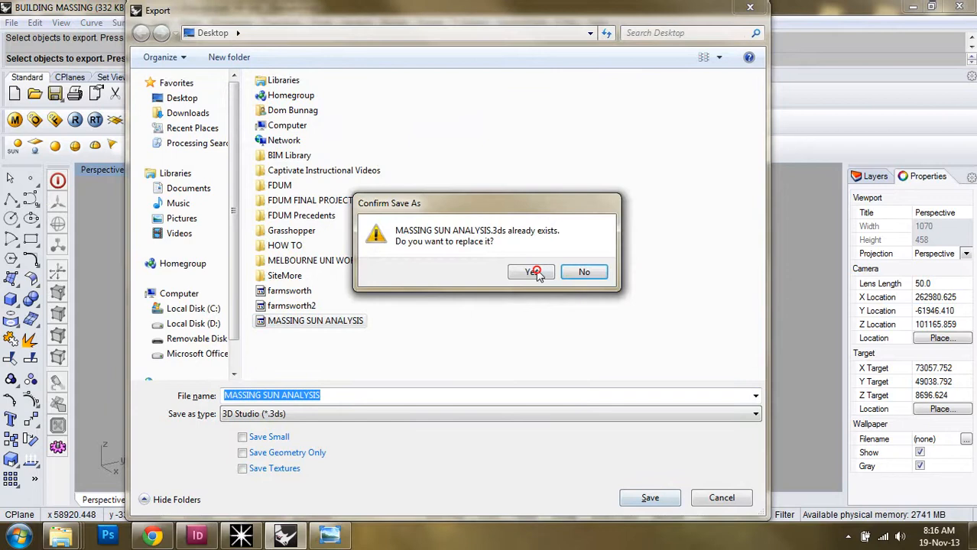
left_click(385, 284)
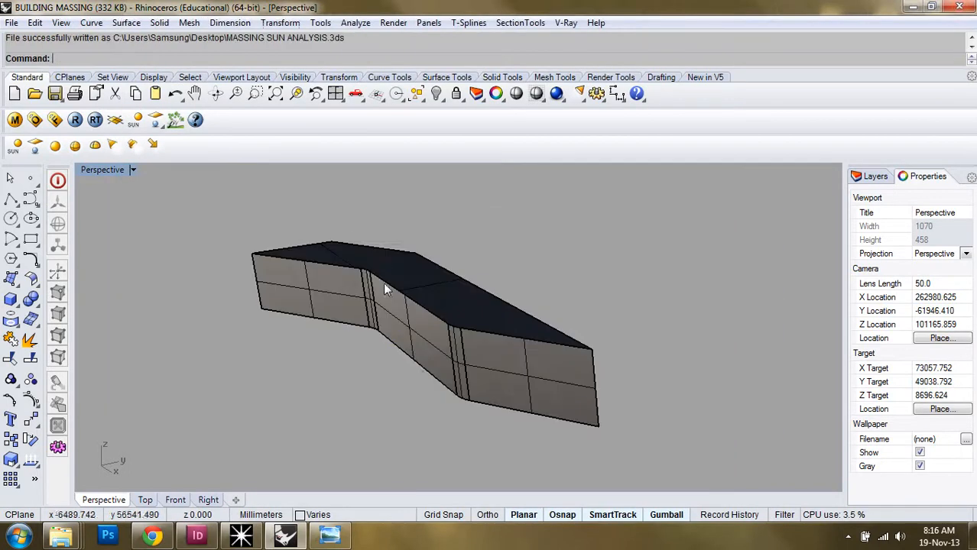
left_click(241, 536)
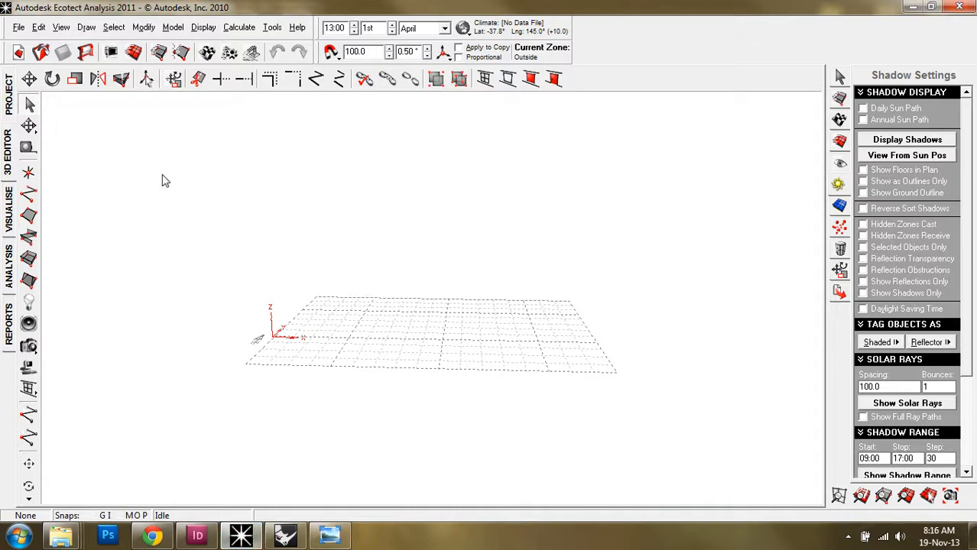
Import MASSING SUN ANALYSIS.3ds as 3D CAD geometry and open it as a new model
left_click(15, 29)
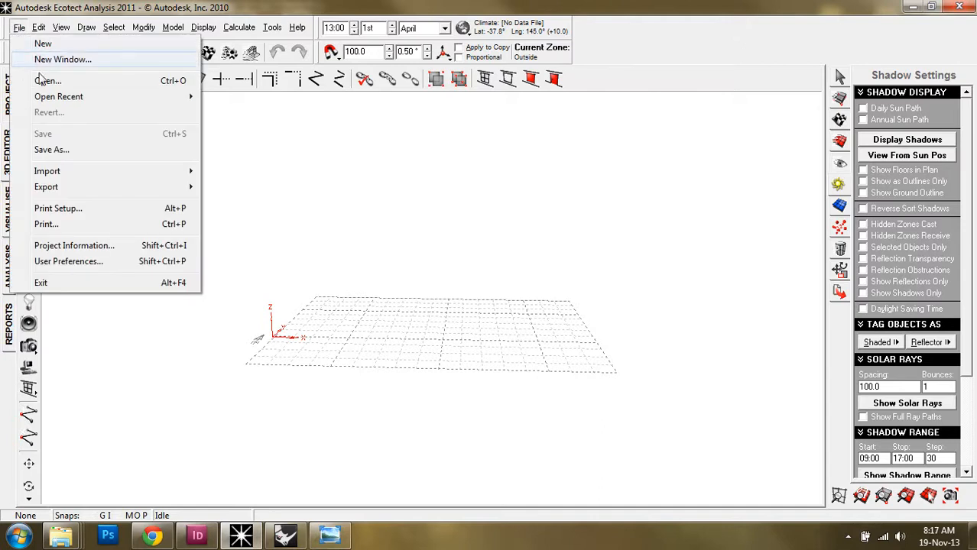
mouse_move(10, 173)
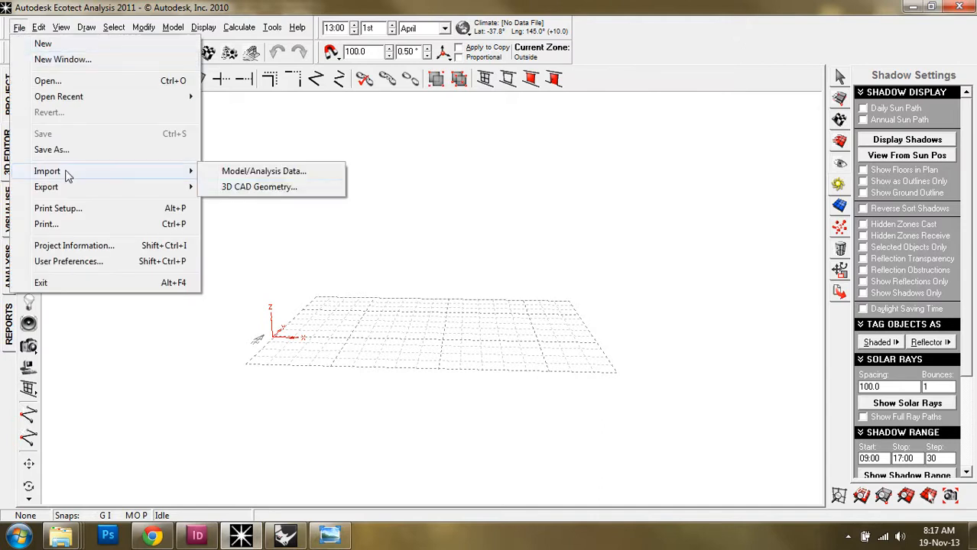
left_click(292, 188)
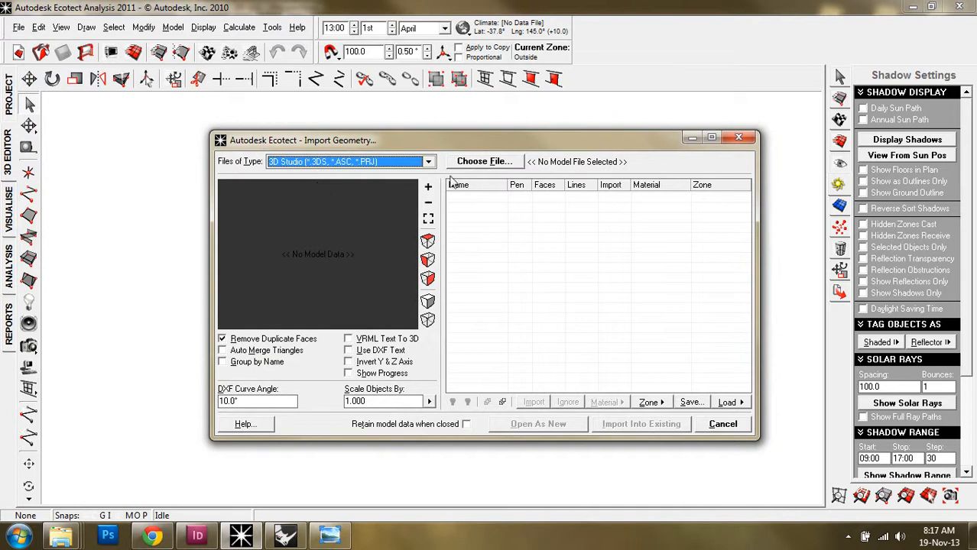
left_click(483, 164)
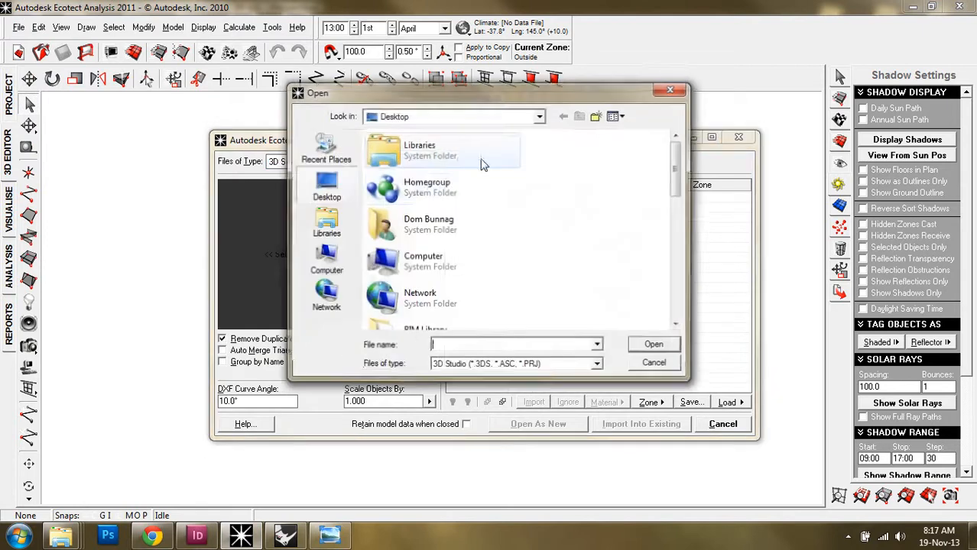
scroll(438, 206, "down", 5)
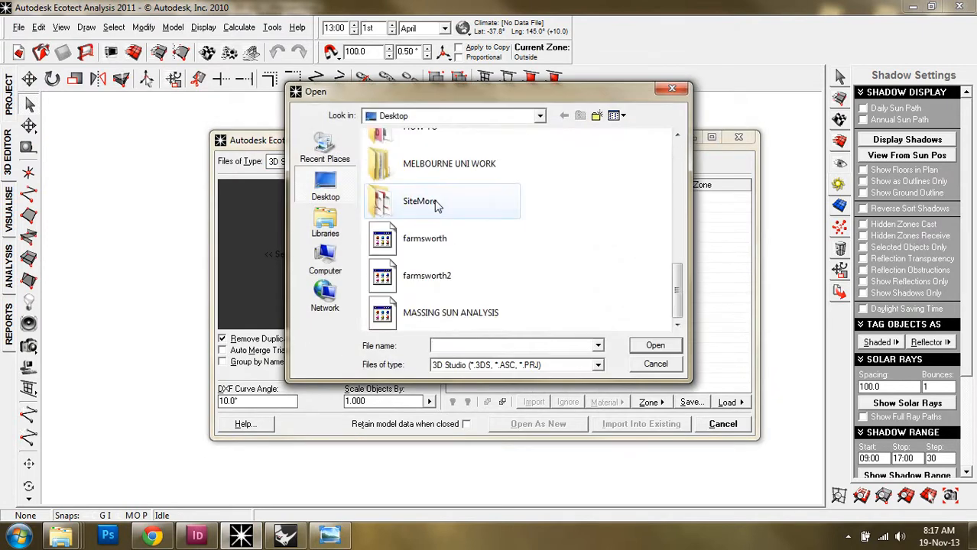
left_click(427, 310)
double_click(427, 314)
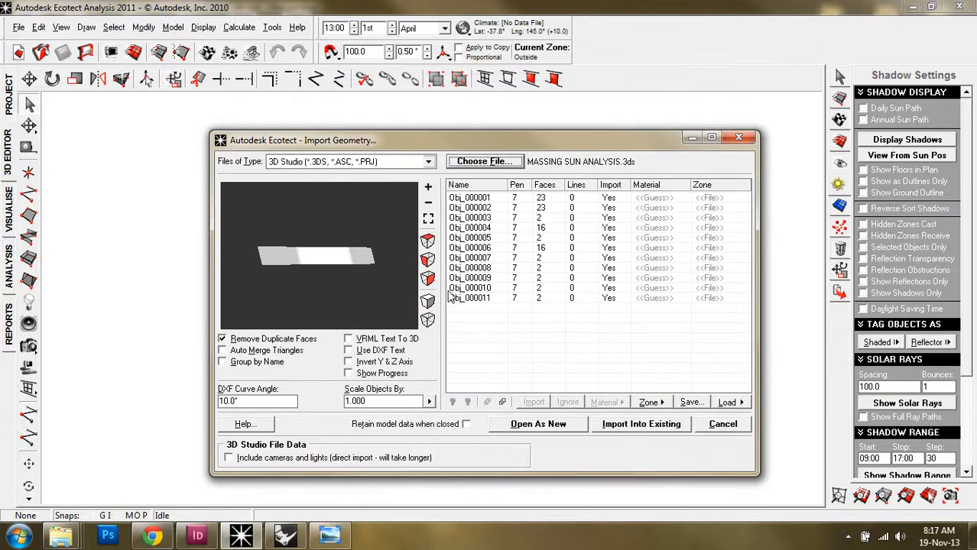
mouse_move(331, 258)
left_mouse_down()
mouse_move(297, 255)
mouse_move(315, 262)
mouse_move(314, 280)
mouse_move(343, 279)
mouse_move(323, 286)
mouse_move(361, 266)
mouse_move(288, 259)
mouse_move(309, 253)
left_mouse_up()
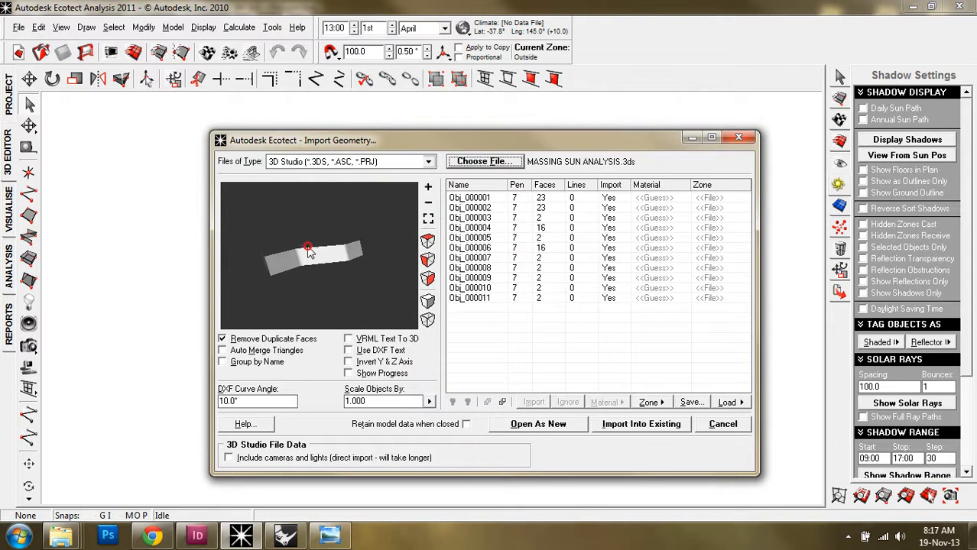
left_click(537, 425)
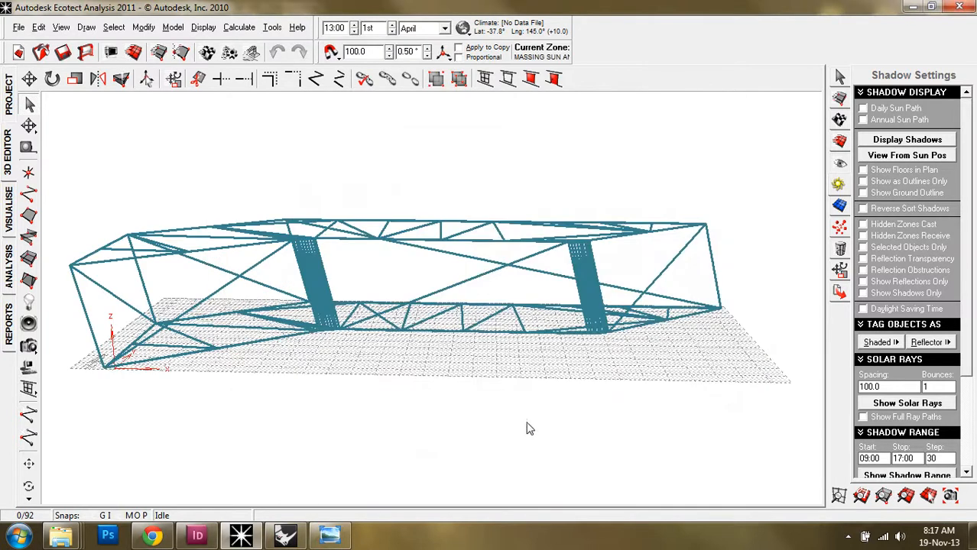
Display the massing's ground shadow for 13:00 on 1st April, viewed from a lower angle
right_click(672, 367)
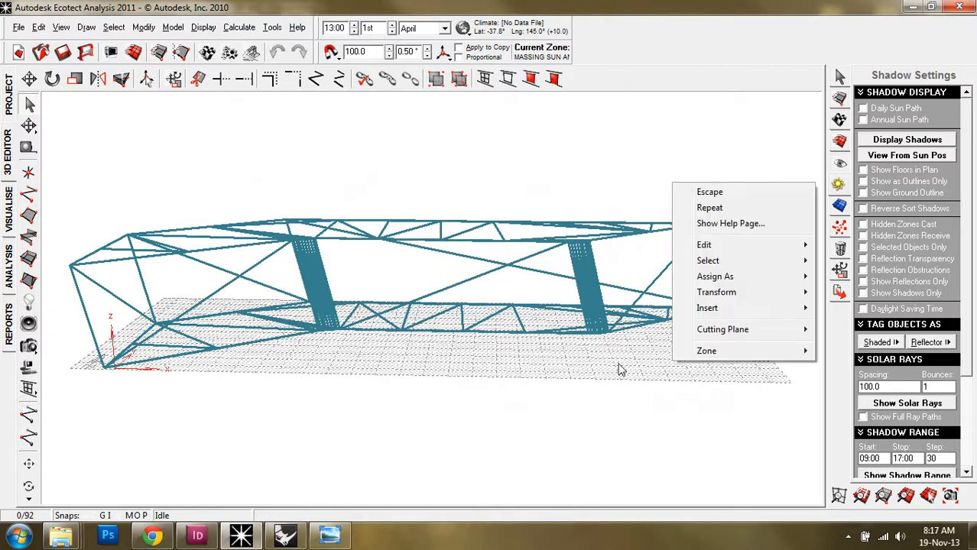
right_click_drag(619, 367, 556, 394)
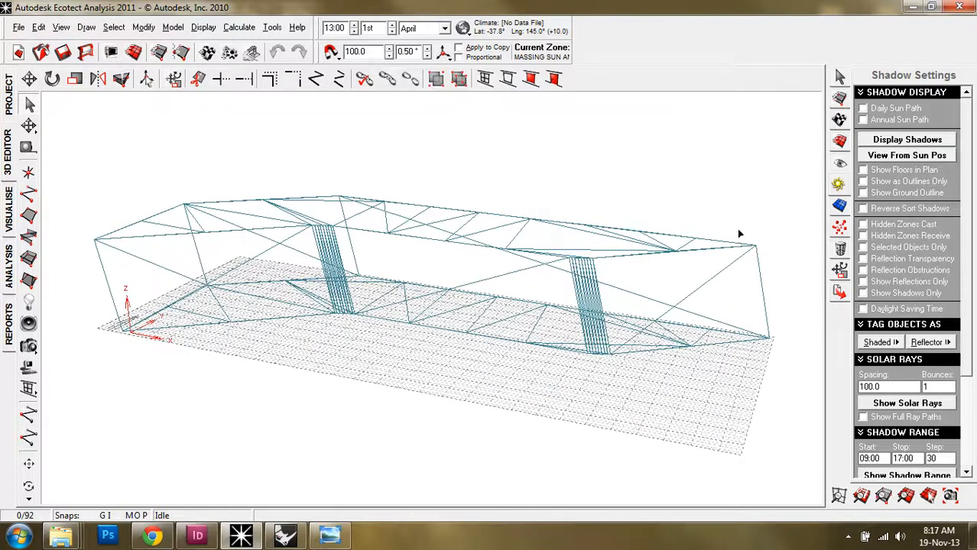
left_click(896, 141)
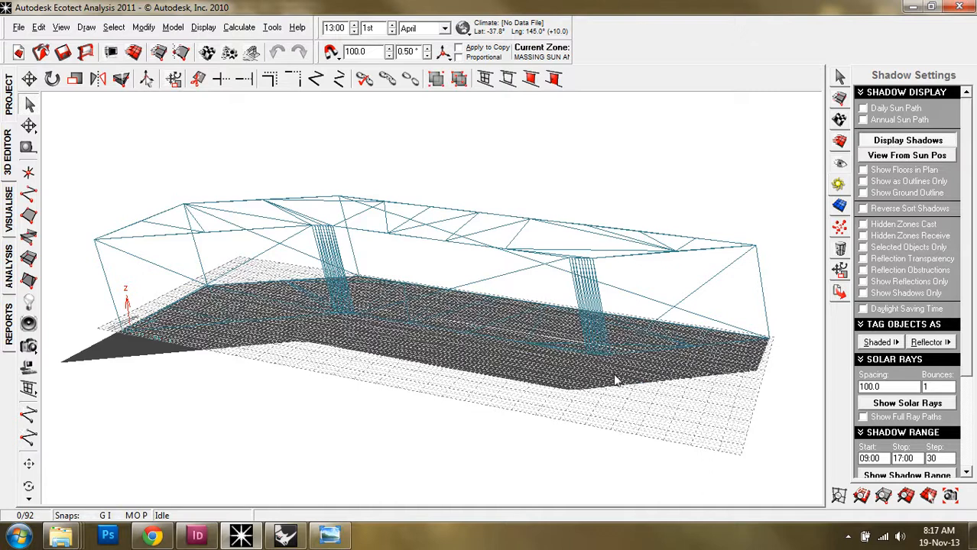
left_click_drag(522, 418, 519, 419)
right_click_drag(507, 436, 511, 415)
right_click_drag(604, 408, 344, 408)
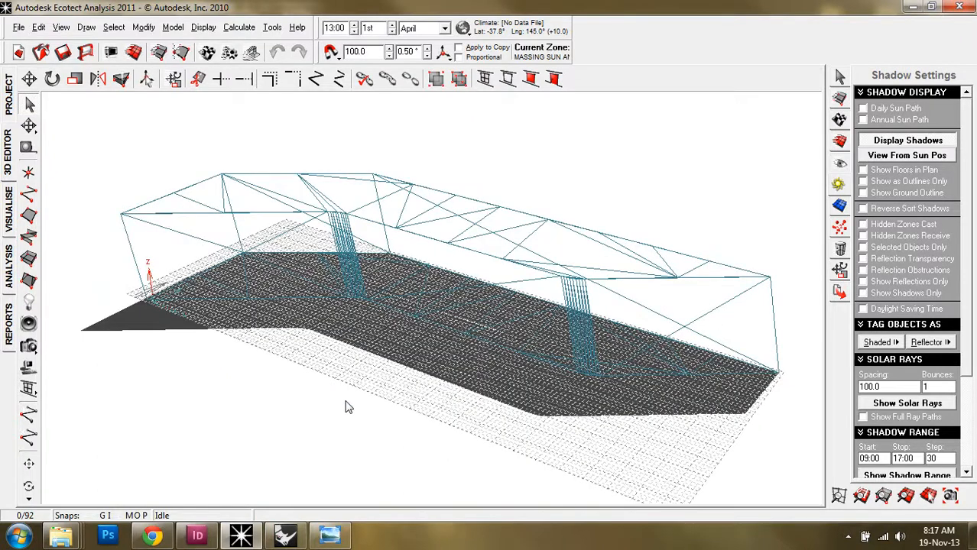
right_click_drag(344, 378, 377, 320)
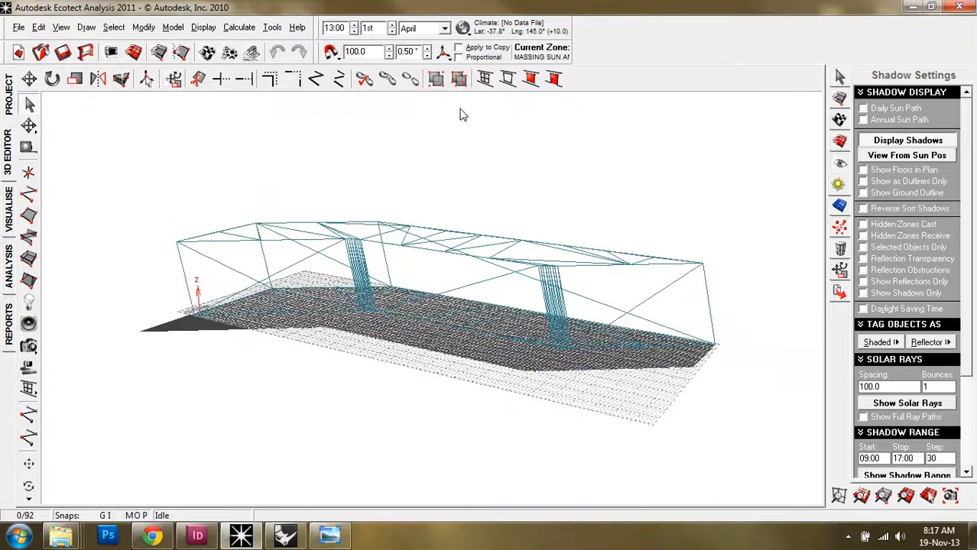
Load the Australia-MelbourneVIC-1 weather file and update the model's global position to match
left_click(463, 29)
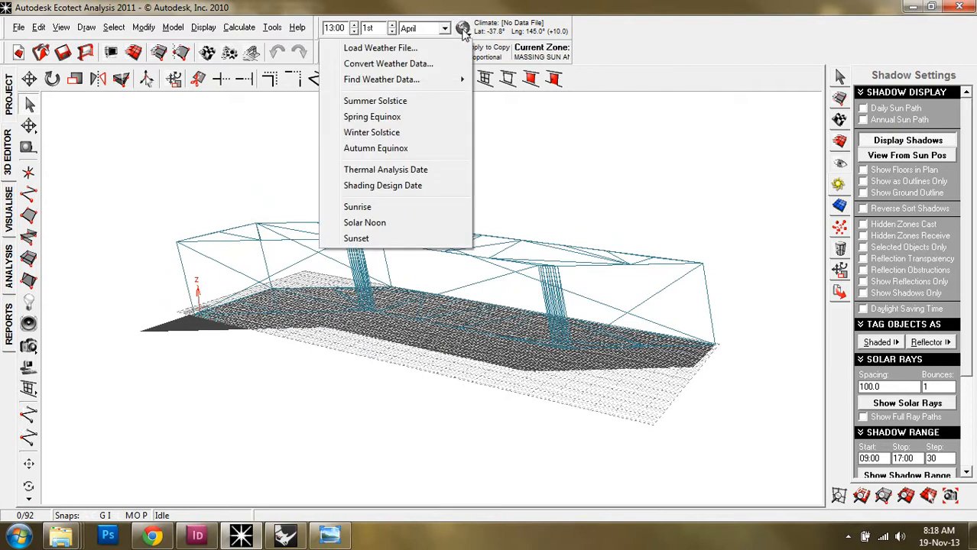
left_click(446, 48)
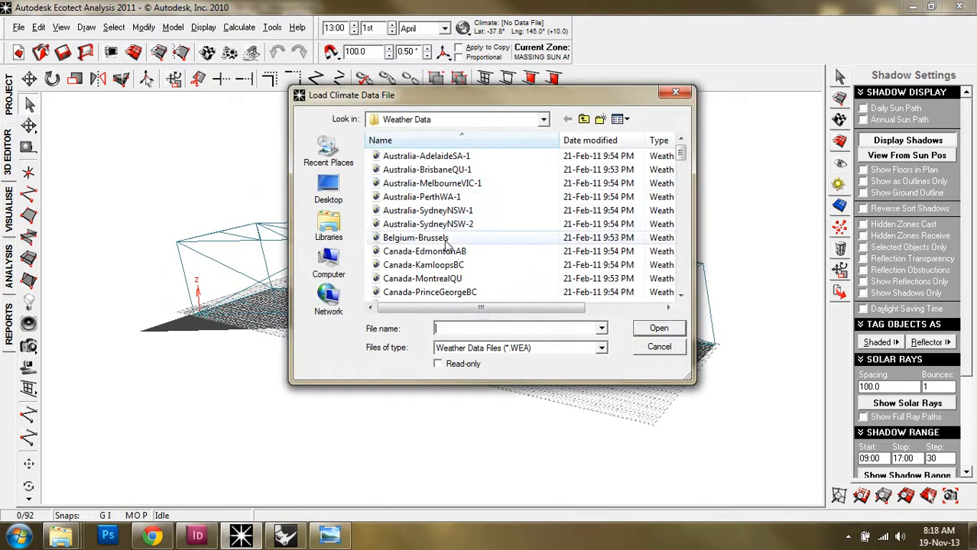
left_click(452, 184)
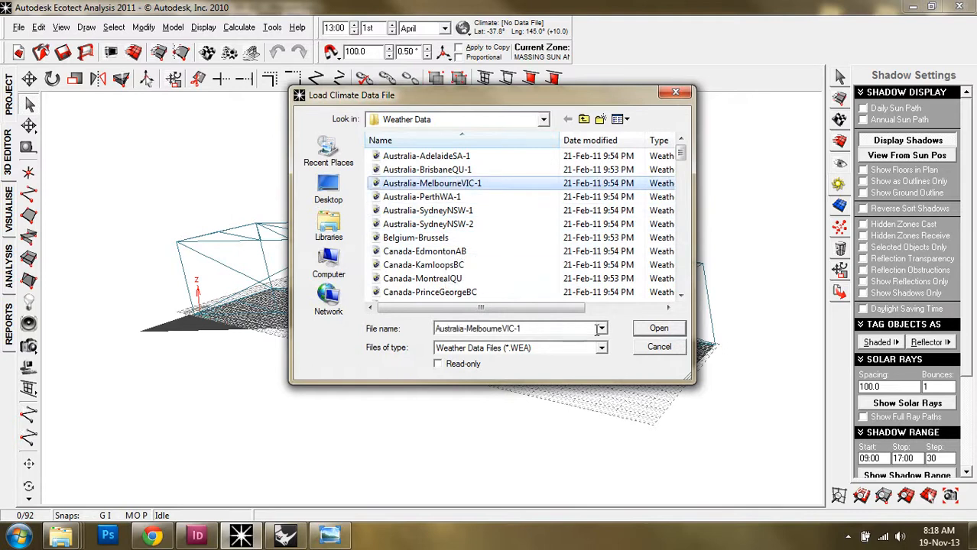
left_click(656, 329)
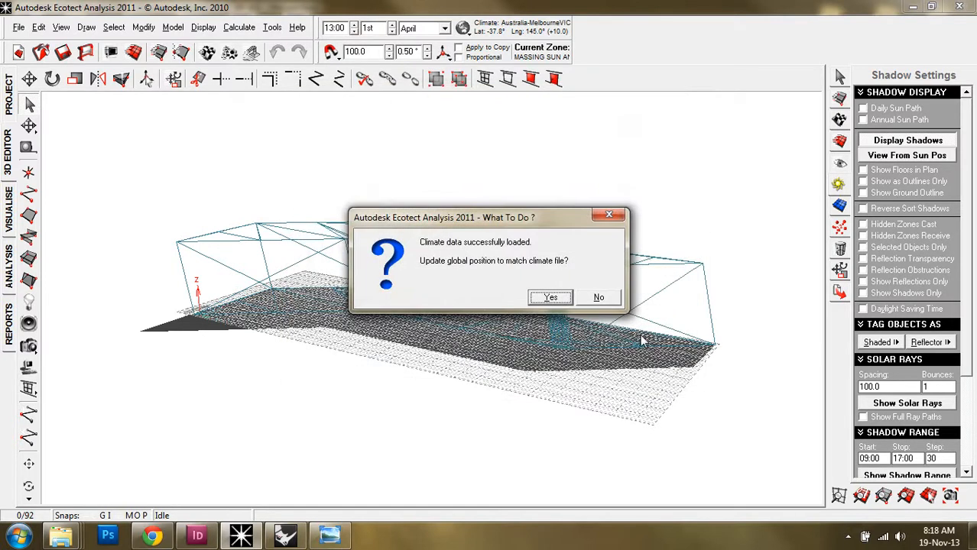
left_click(548, 298)
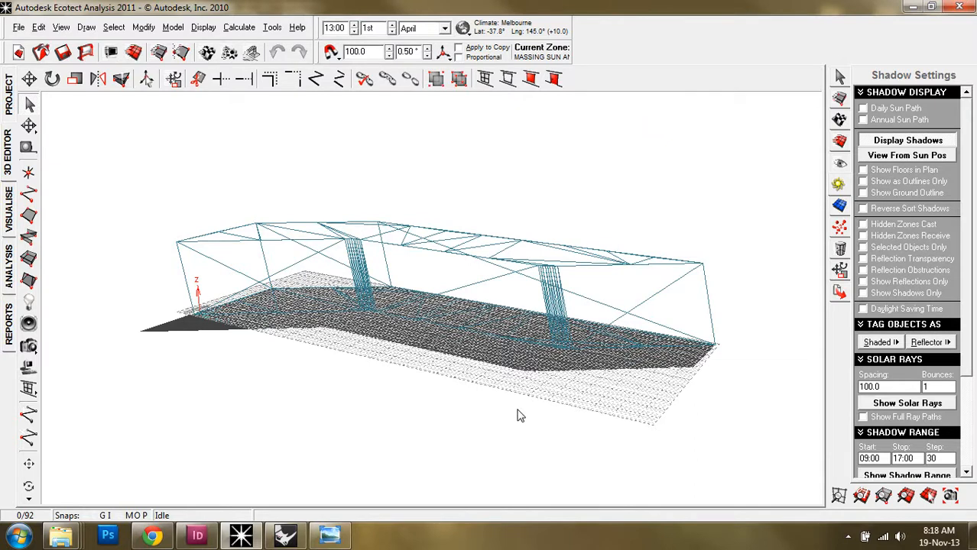
Show the daily and annual Melbourne sun paths, orbiting to inspect them from several angles
left_click(863, 108)
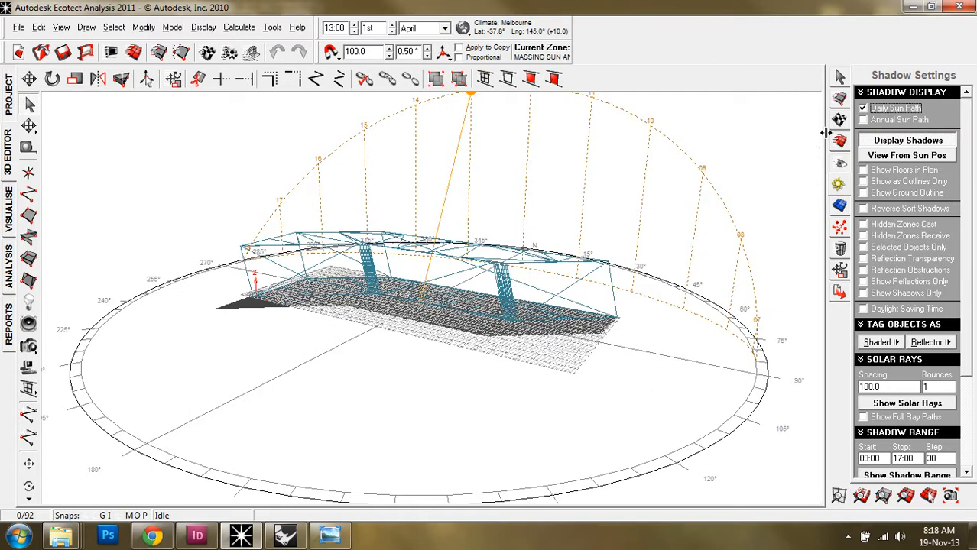
right_click_drag(619, 369, 555, 377)
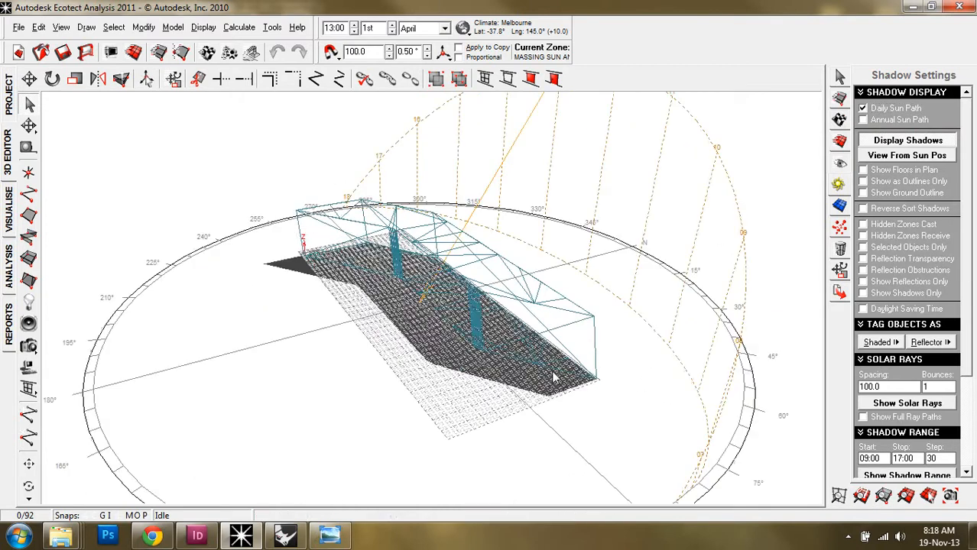
right_click_drag(510, 284, 420, 284)
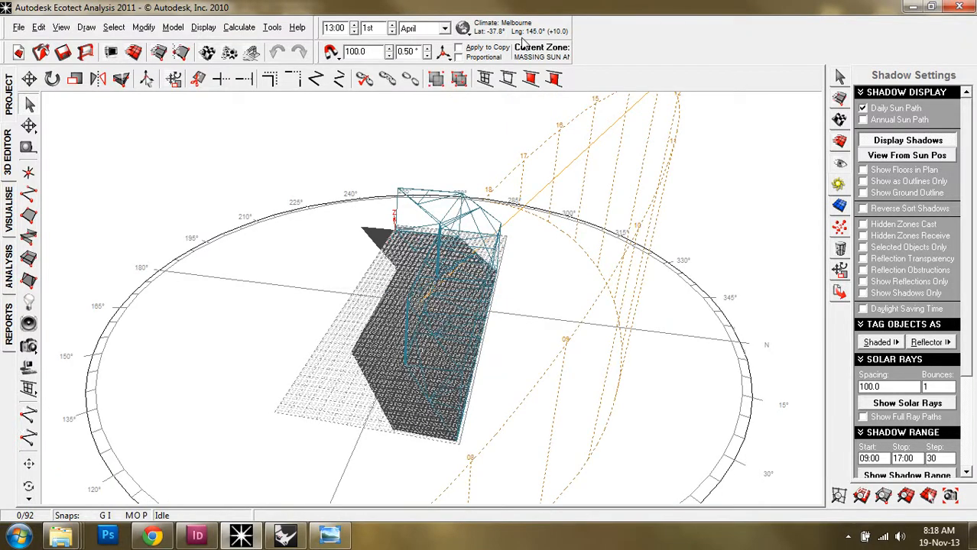
right_click_drag(329, 272, 462, 257)
right_click_drag(535, 247, 635, 172)
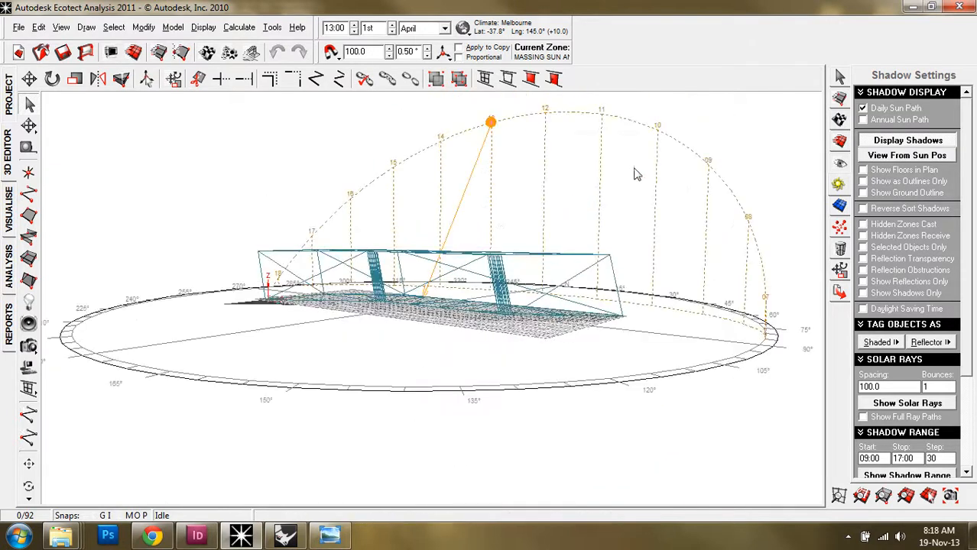
left_click(863, 120)
Move the sun to 16:15 on 1st April and orbit to view the lengthened shadow
right_click_drag(703, 197, 544, 305)
right_click_drag(414, 315, 454, 316)
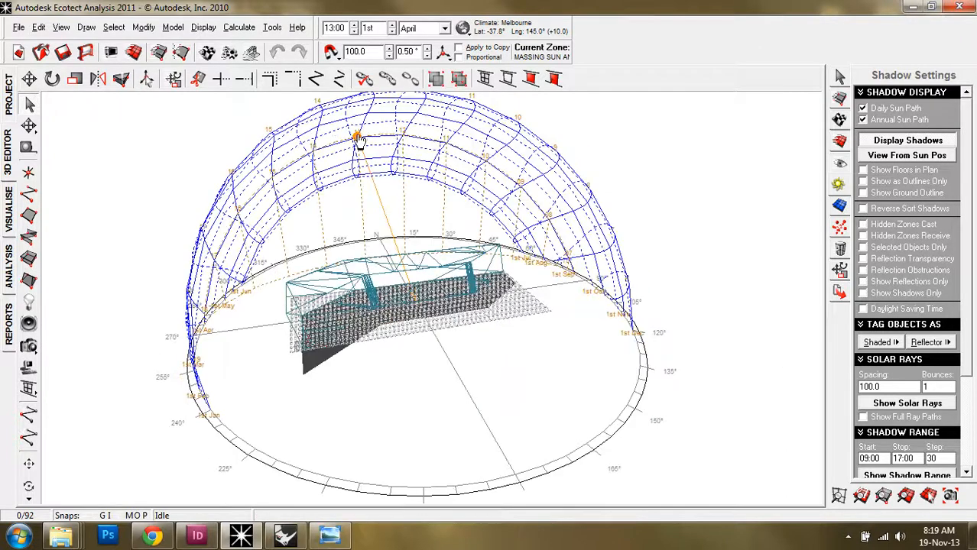
mouse_move(356, 136)
left_mouse_down()
mouse_move(281, 162)
mouse_move(230, 224)
left_mouse_up()
right_click_drag(412, 427, 430, 389)
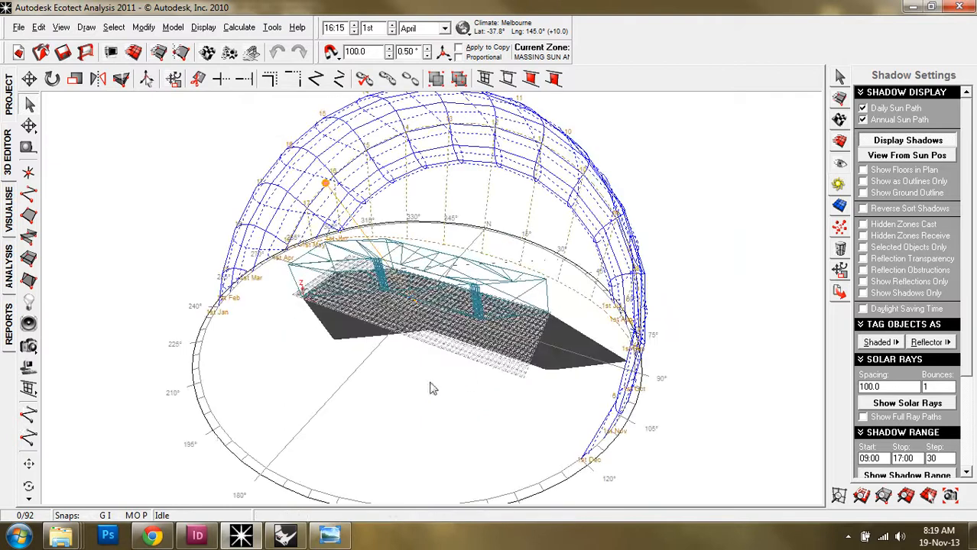
right_click_drag(495, 388, 426, 397)
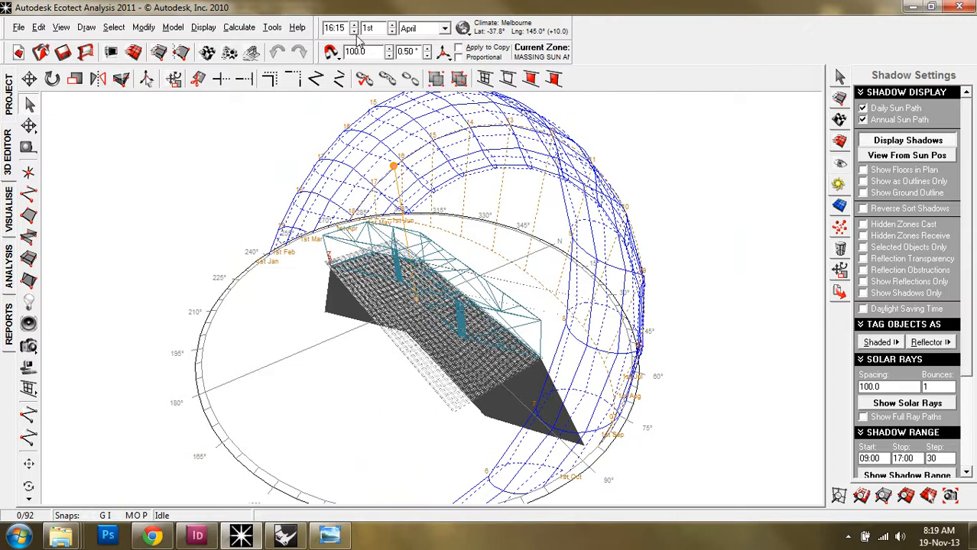
Set the sun to 13:15 on 1st May and orbit to view the shorter shadow
left_click(354, 31)
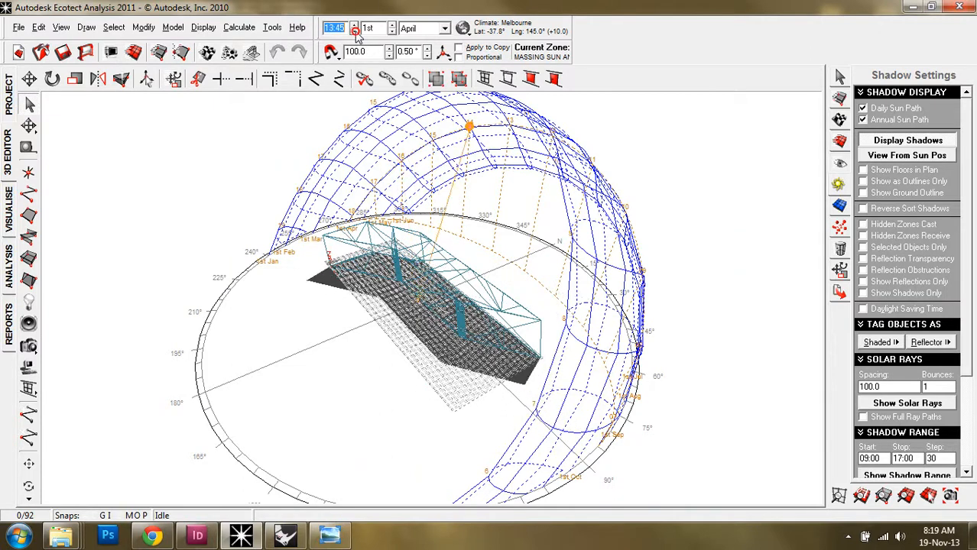
left_click(445, 29)
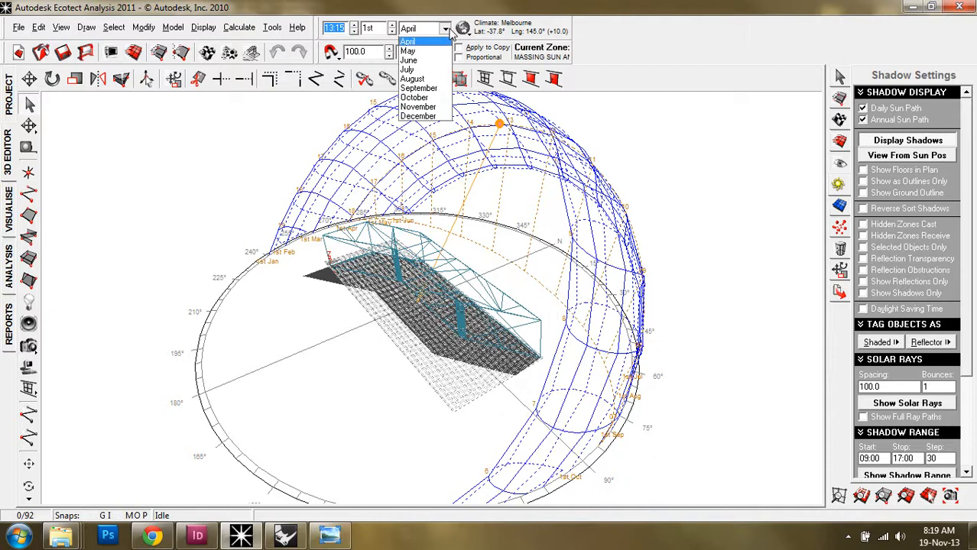
left_click(435, 80)
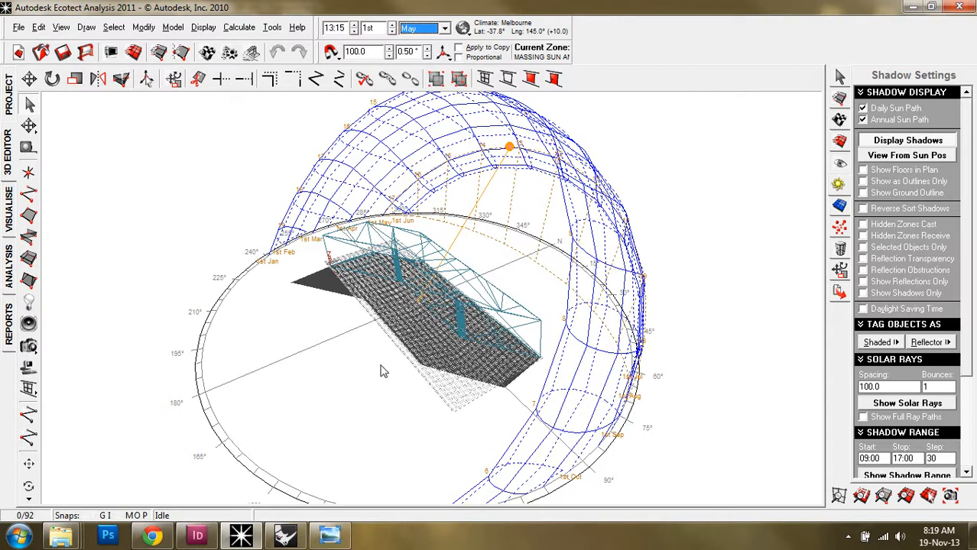
middle_click_drag(375, 371, 457, 351)
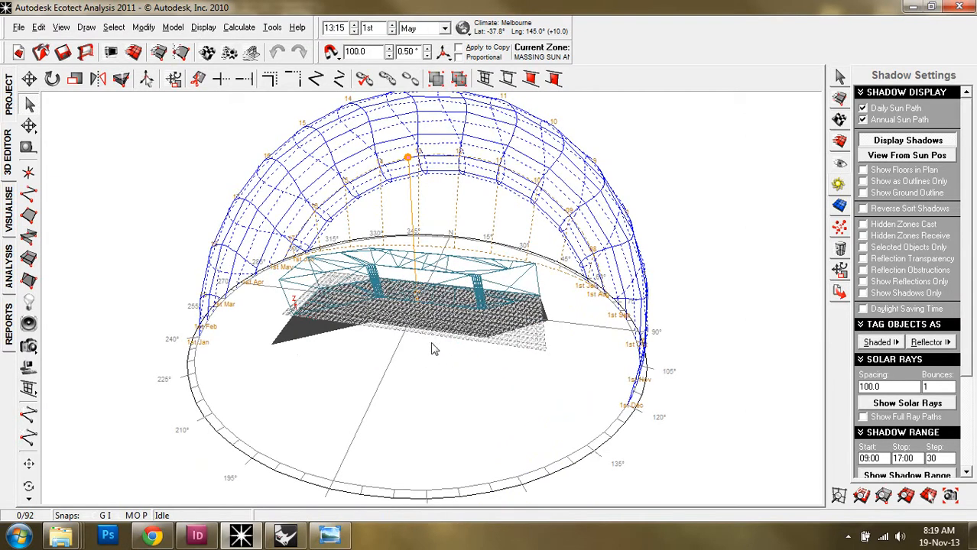
Run a full-year 08:00–18:00 incident solar radiation analysis on the model objects
left_click(240, 28)
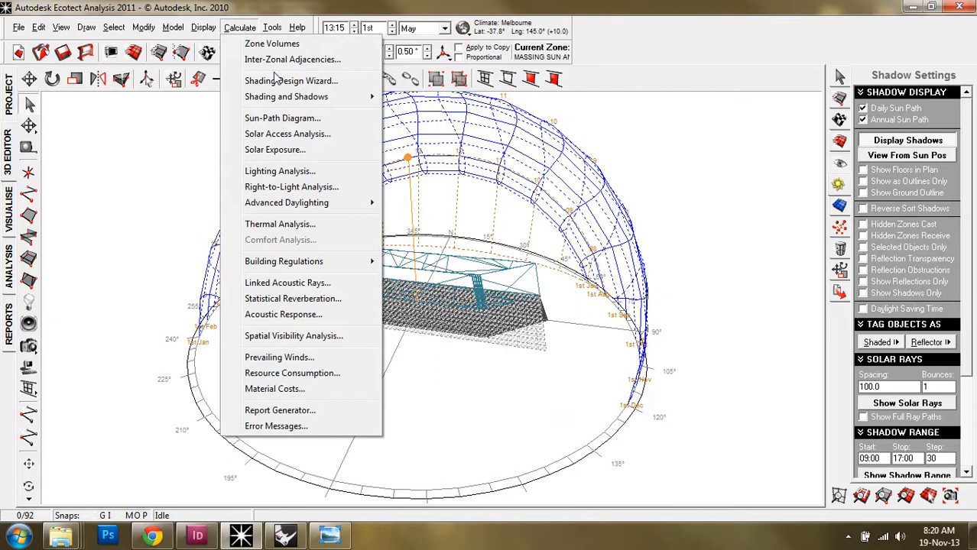
left_click(288, 135)
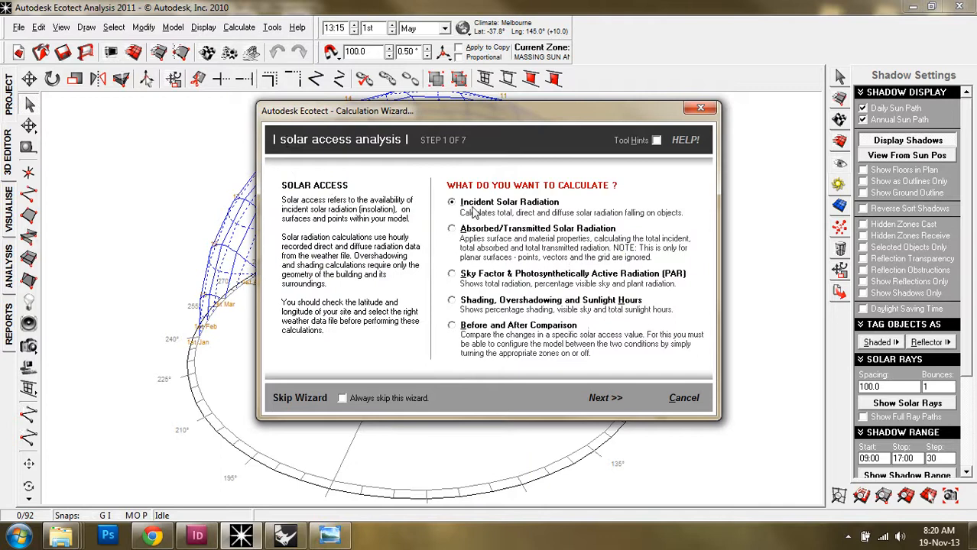
left_click(604, 398)
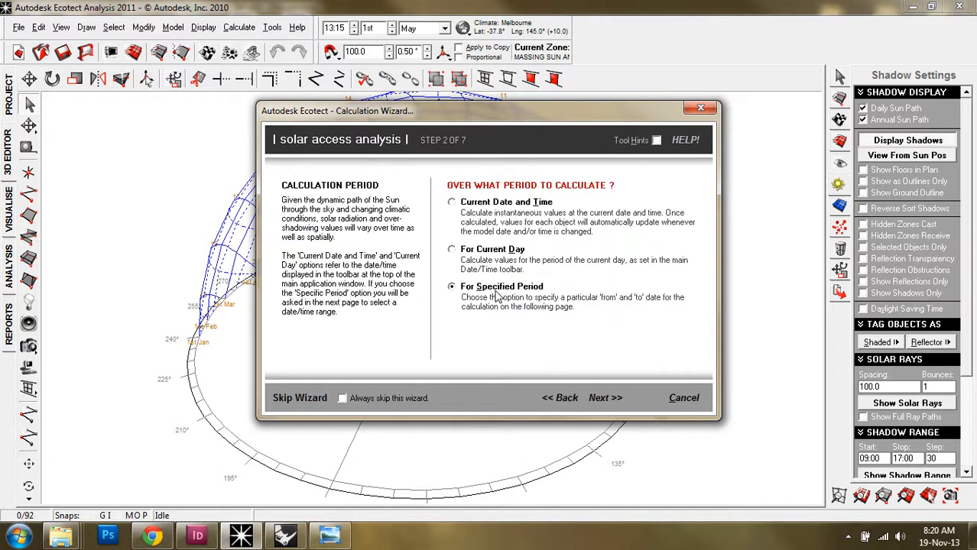
left_click(604, 399)
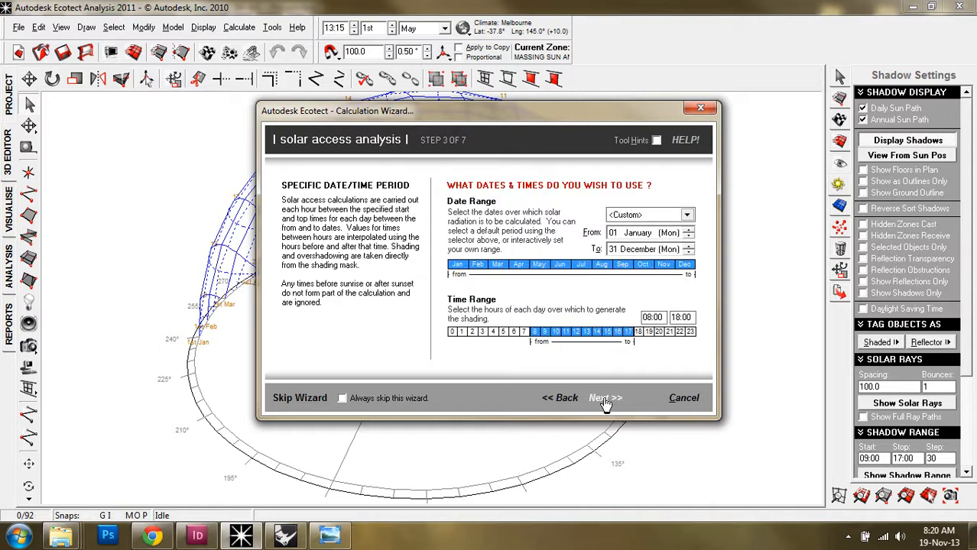
left_click(603, 398)
left_click(604, 399)
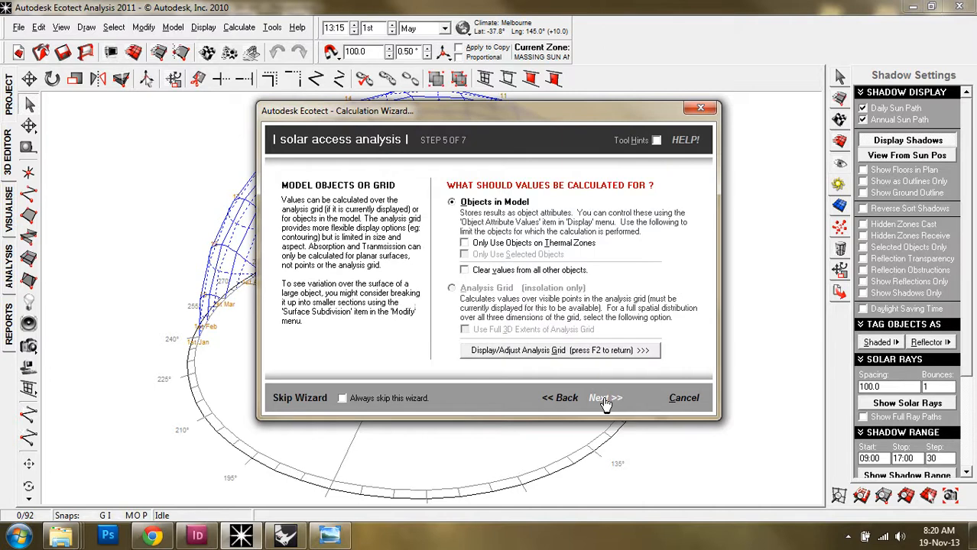
left_click(603, 398)
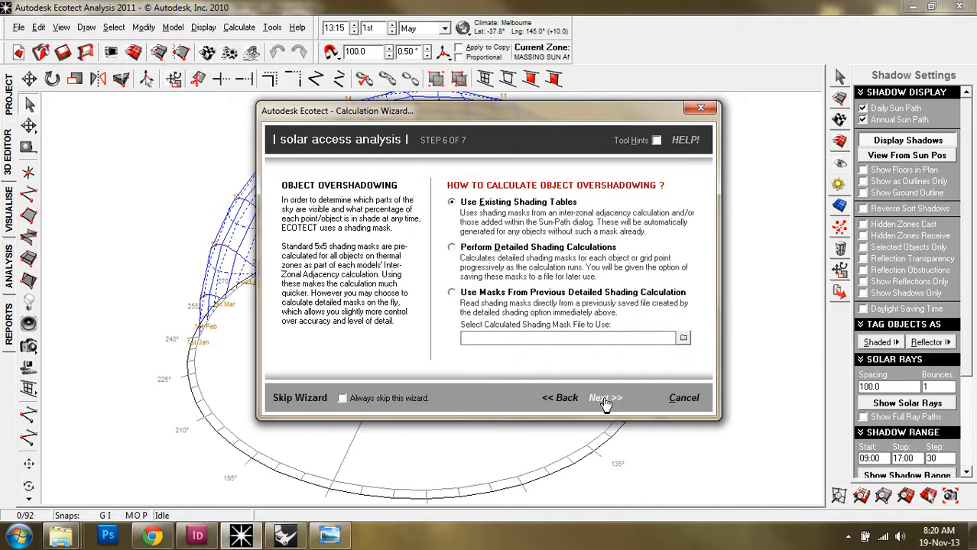
left_click(604, 398)
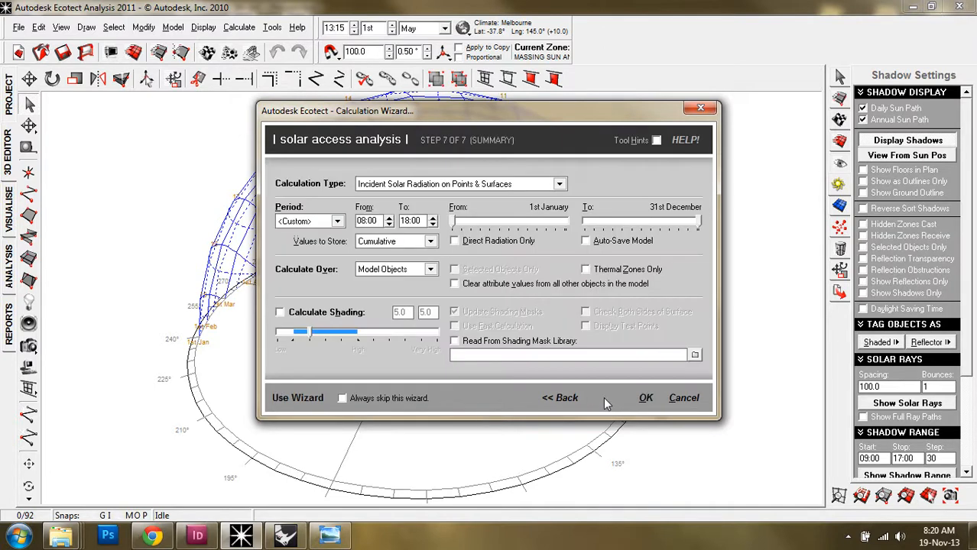
left_click(644, 400)
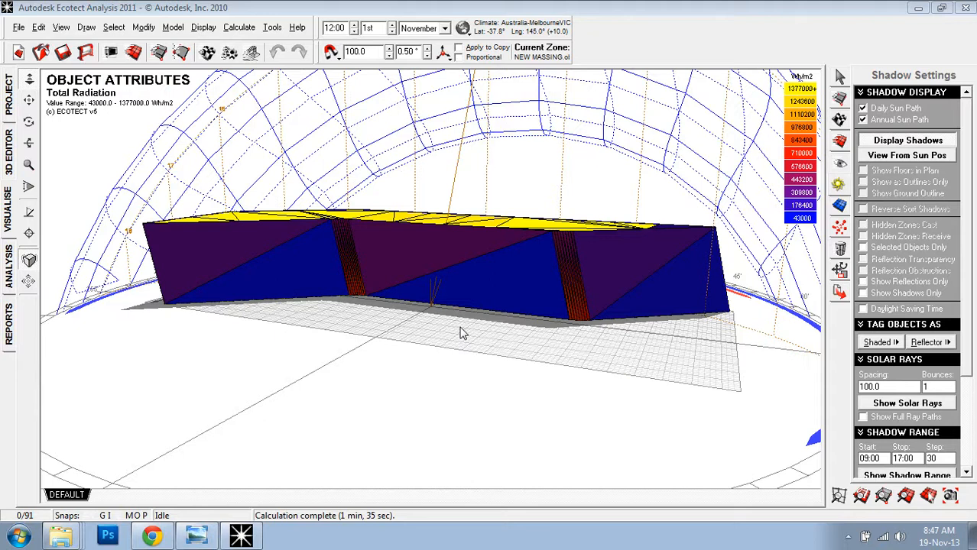
Orbit the radiation-shaded massing to inspect its roof and faces from above, then bring up the Tools menu
right_click_drag(563, 348, 370, 350)
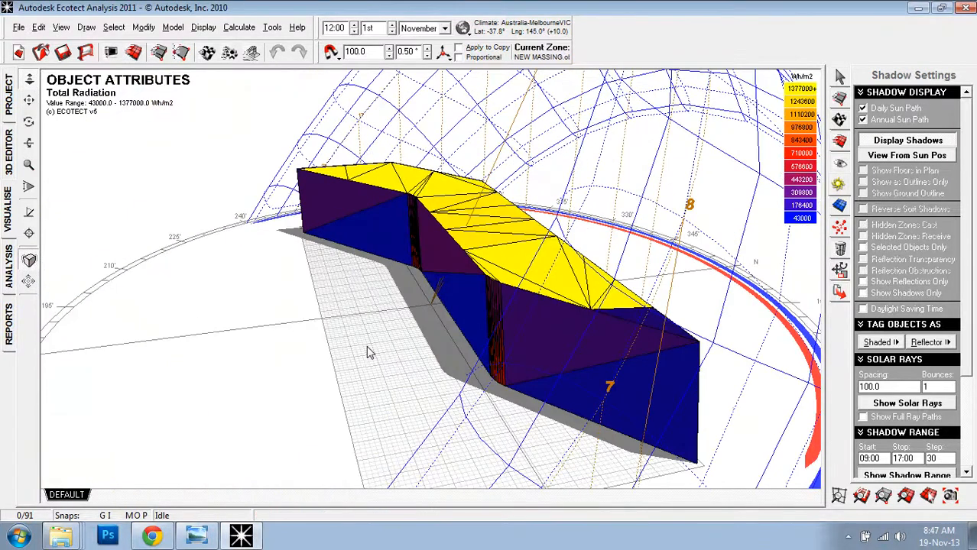
right_click_drag(427, 361, 494, 295)
left_click(272, 26)
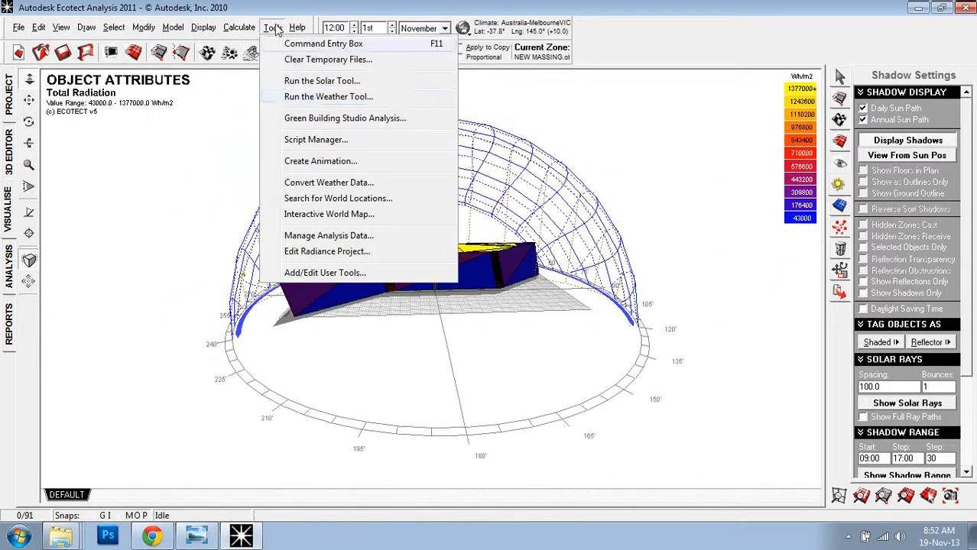
Run the Weather Tool to view Melbourne's climate summary, wind roses and degree hours
left_click(291, 101)
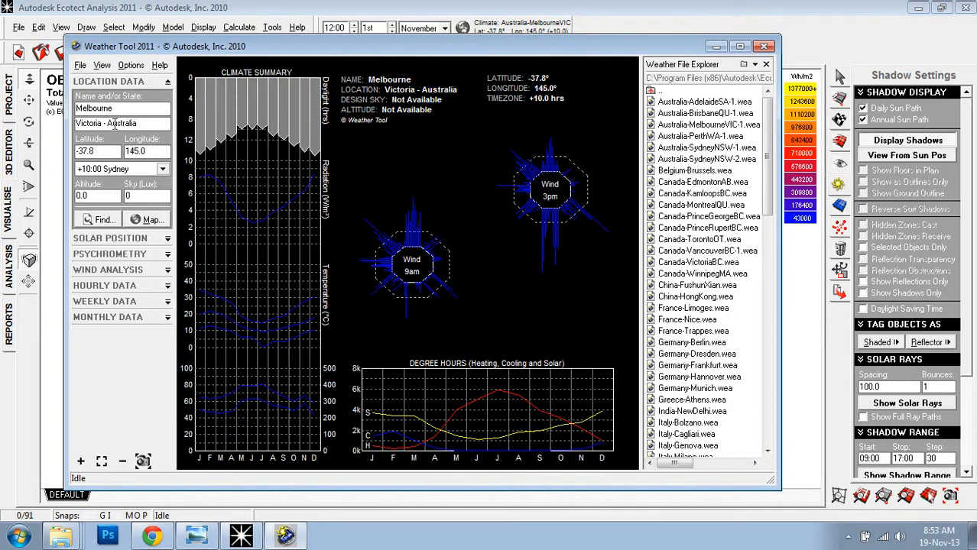
Generate Melbourne's Optimum Orientation chart from Solar Position, accepting the default hot and cold periods
left_click(133, 240)
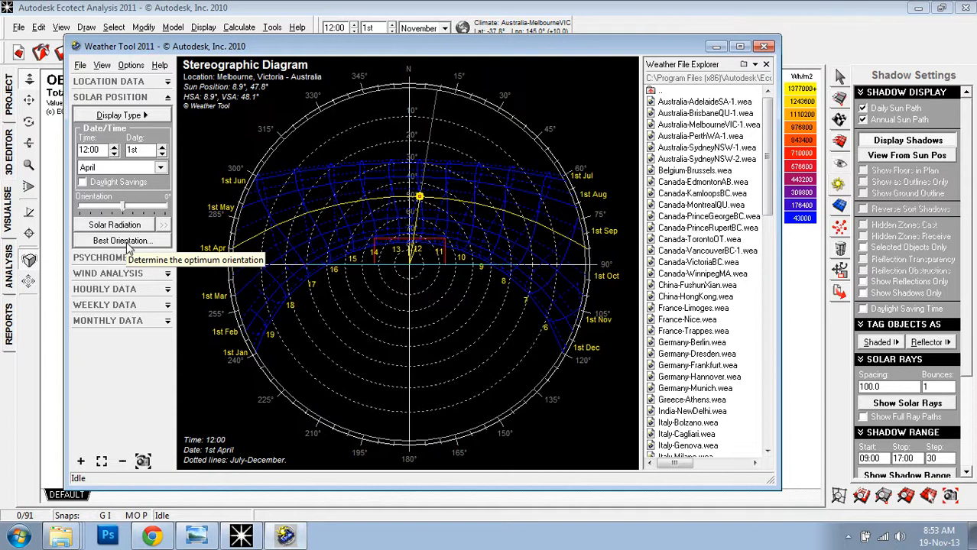
left_click(127, 243)
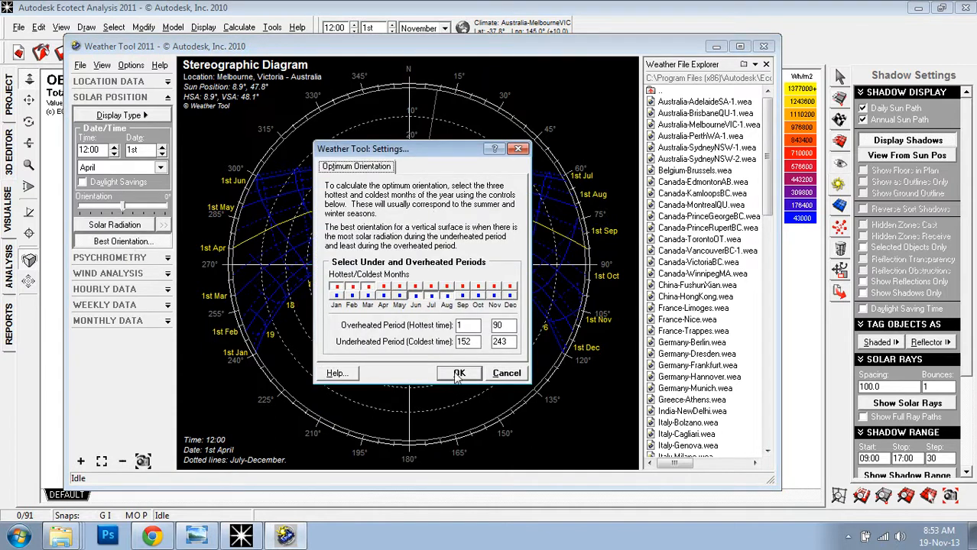
left_click(459, 373)
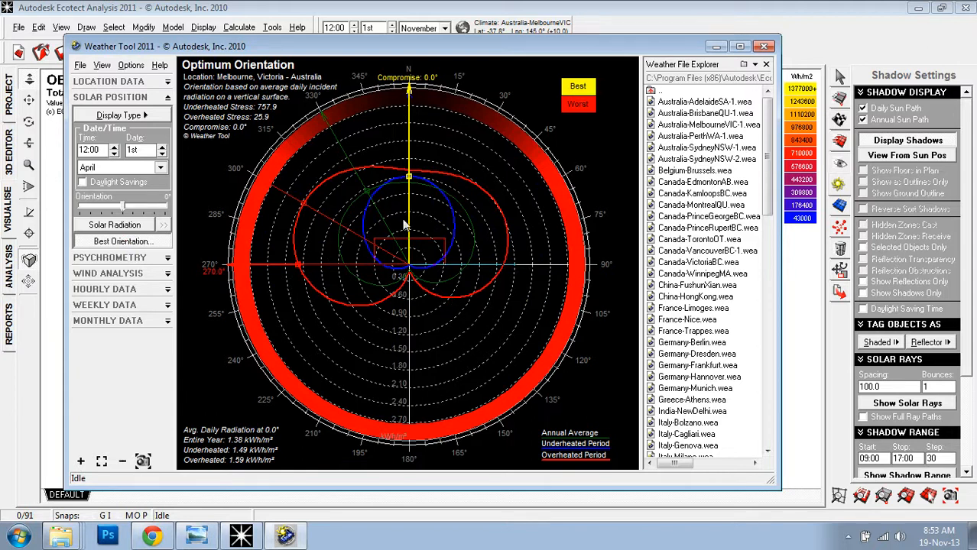
Move the Weather Tool aside and close it, returning to the radiation-shaded massing in the sun-path dome
left_click_drag(536, 46, 652, 95)
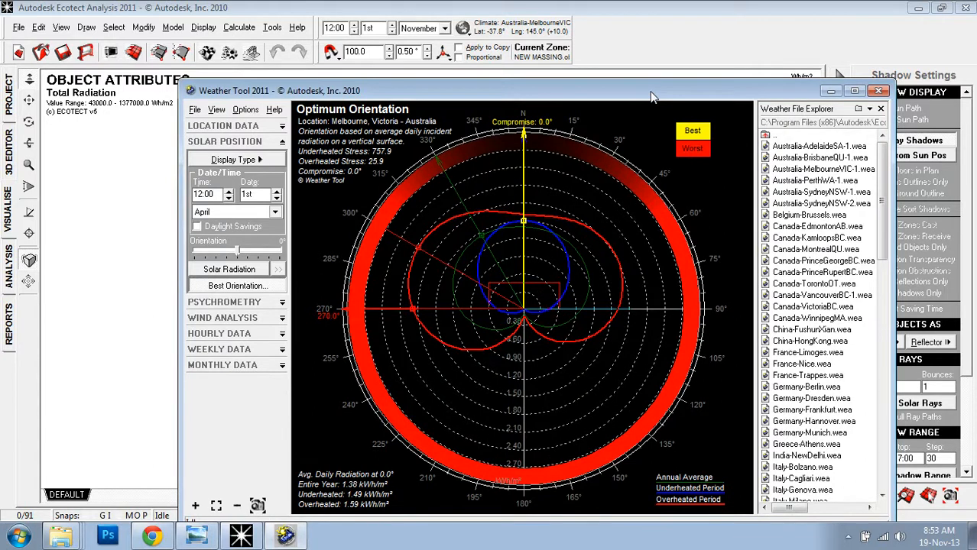
left_click(879, 92)
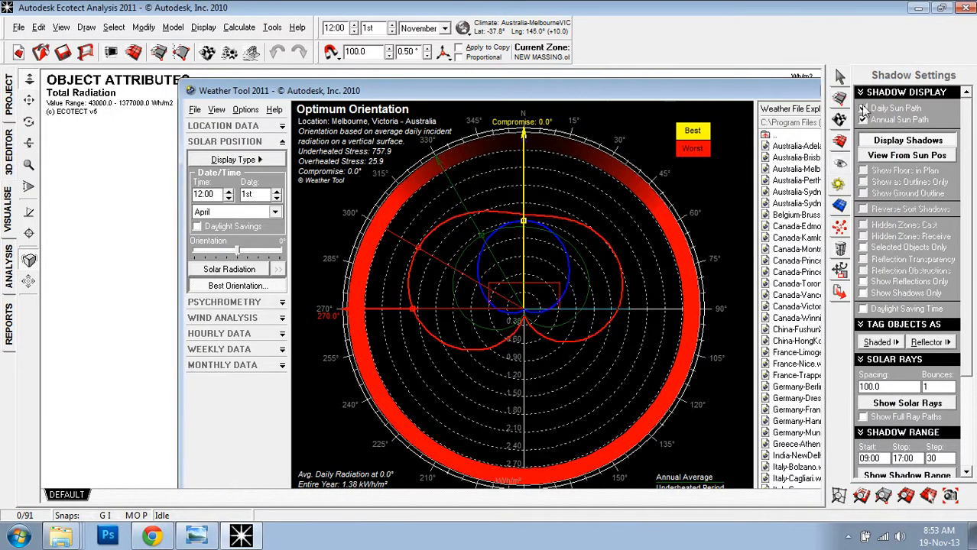
left_click(863, 108)
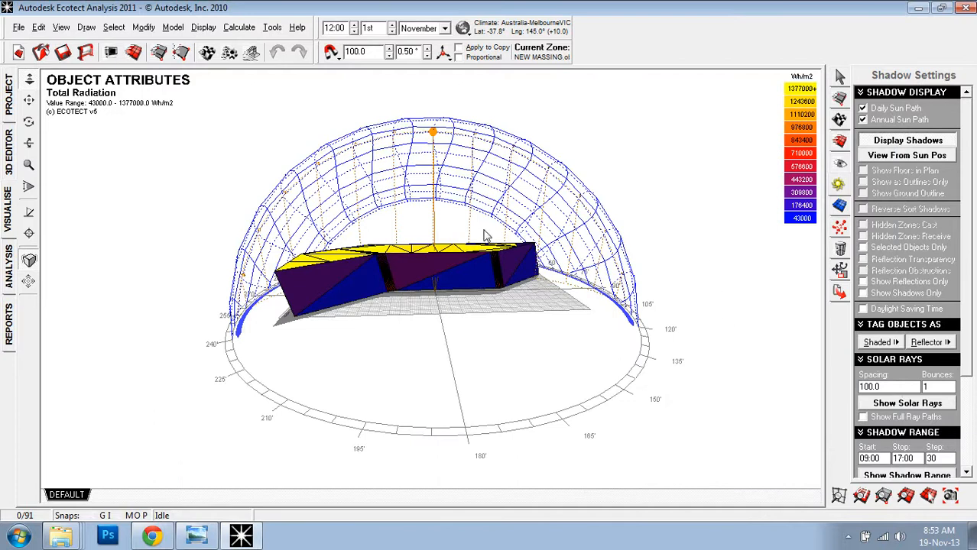